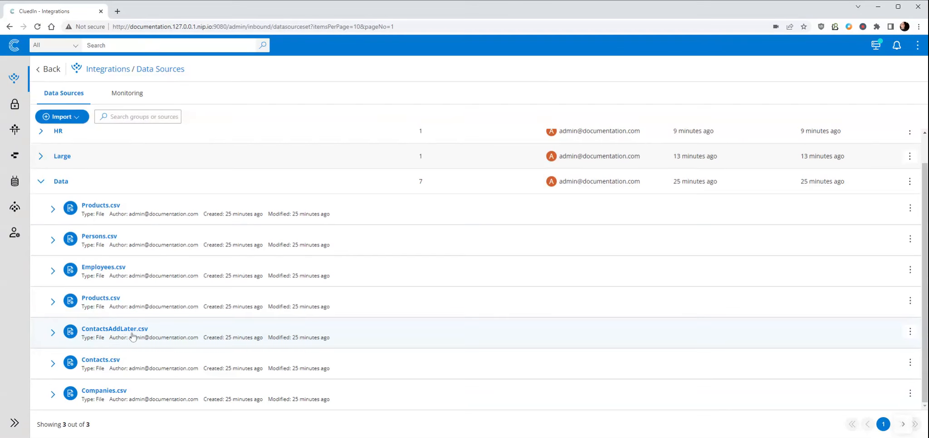
Preview the records of the Contacts.csv and ContactsAddLater.csv data sets in the Data group.
left_click(52, 364)
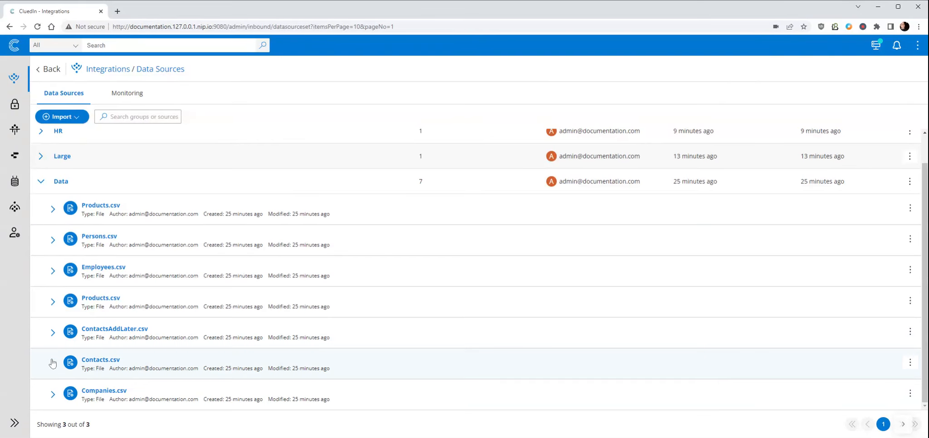
left_click(112, 392)
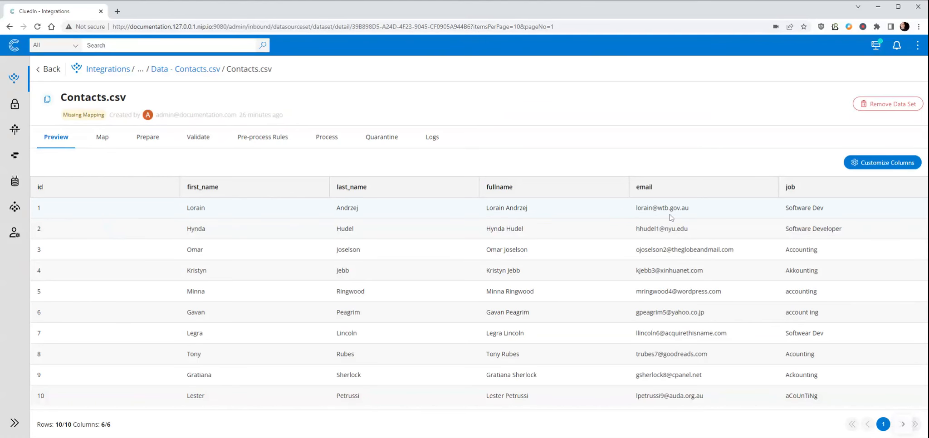
left_click(166, 72)
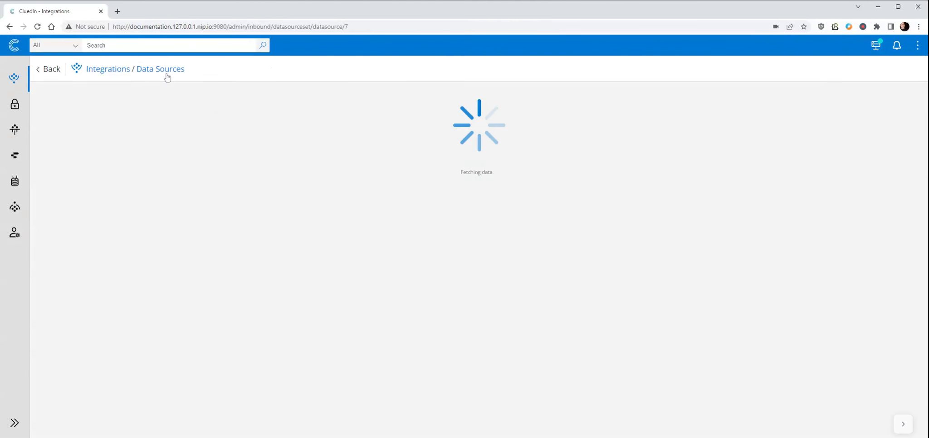
left_click(159, 72)
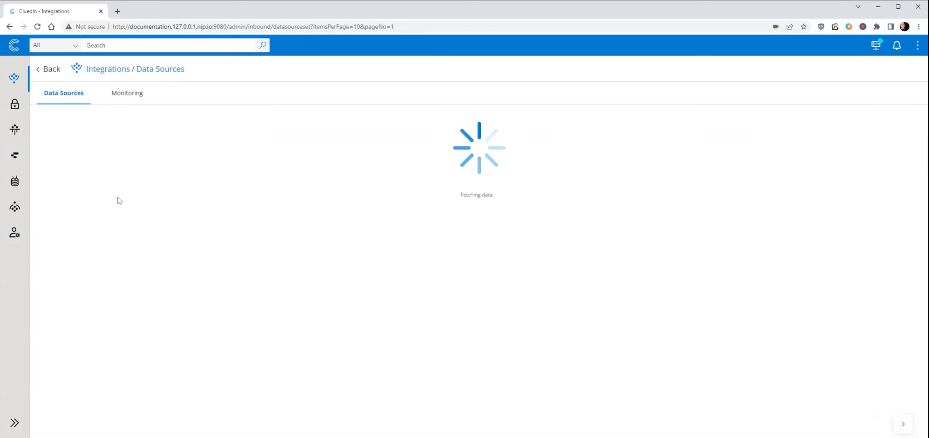
left_click(41, 212)
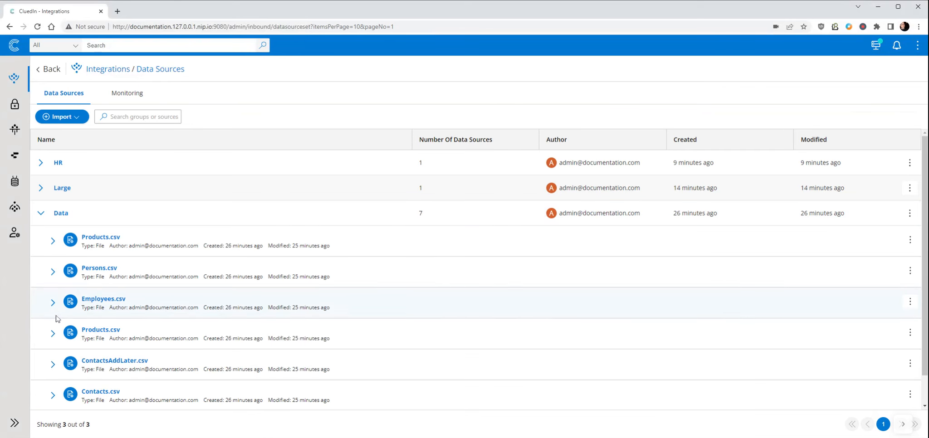
left_click(98, 364)
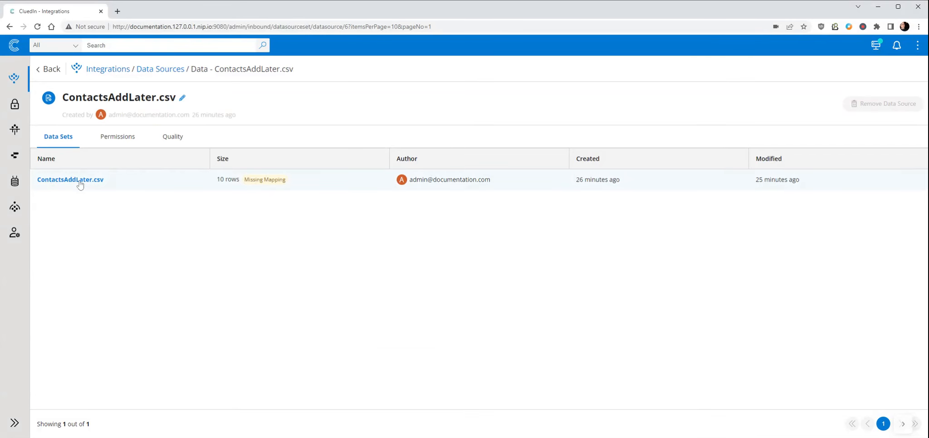
left_click(79, 181)
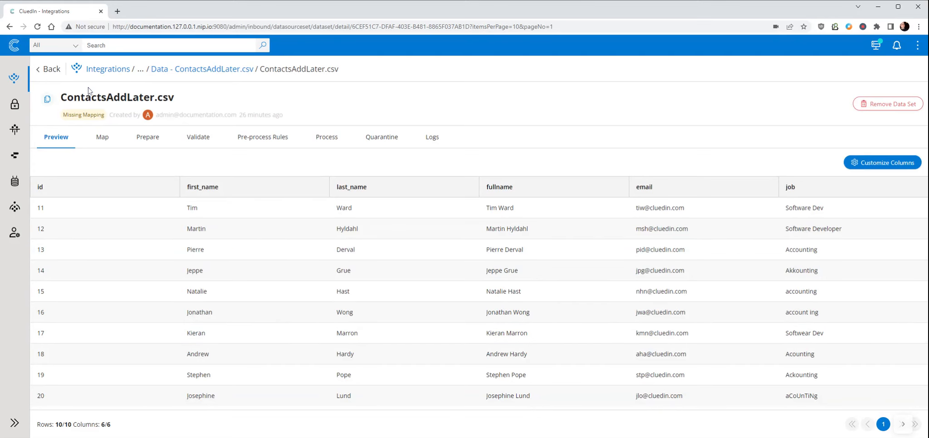
Return to the data sources and open the mapping page of the Contacts.csv data set in the Data group.
left_click(15, 45)
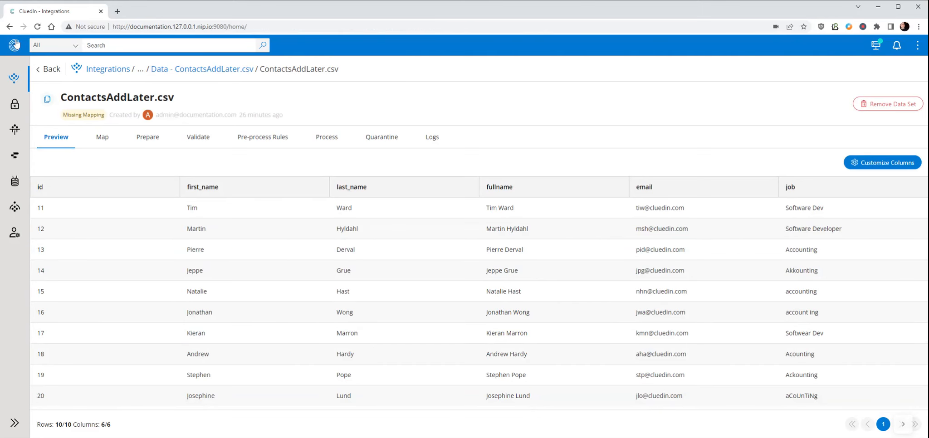
left_click(548, 118)
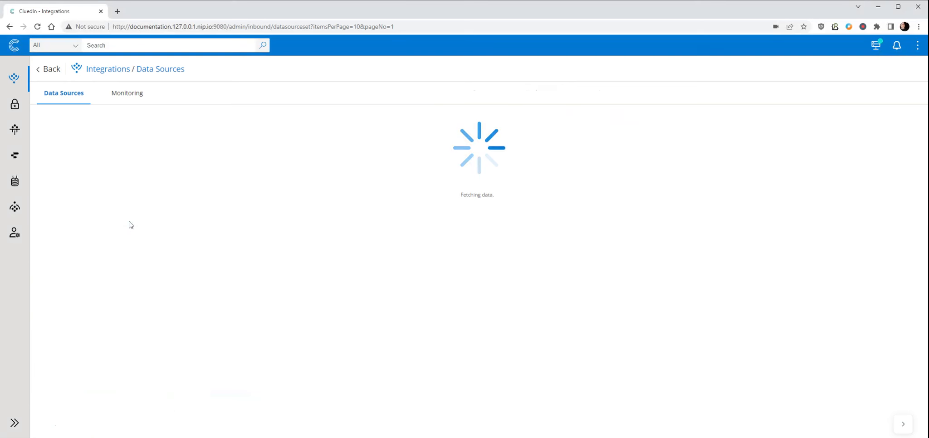
left_click(41, 213)
scroll(102, 358, "down", 1)
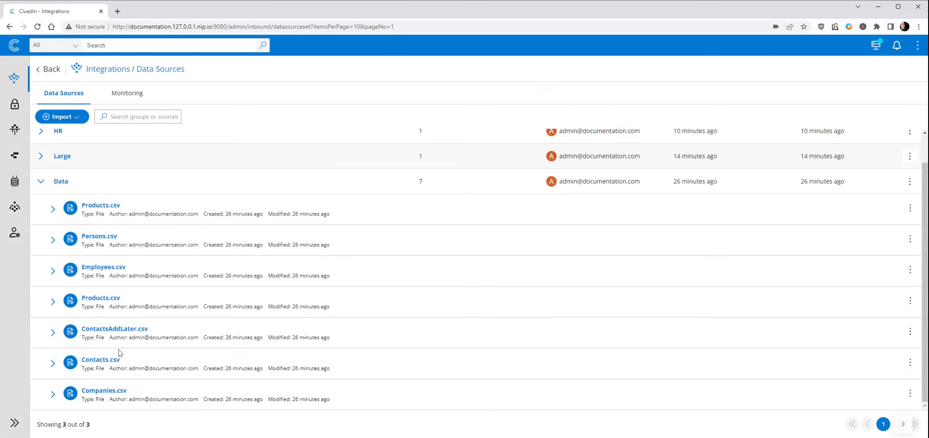
left_click(91, 365)
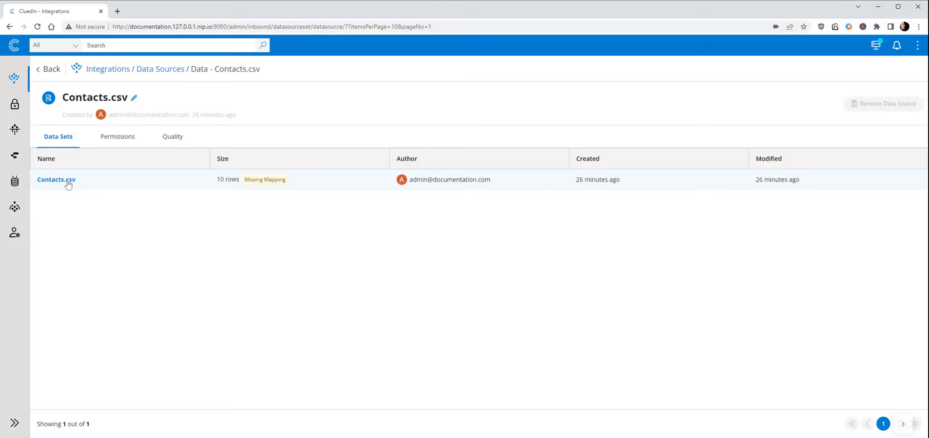
mouse_move(265, 184)
left_click(275, 182)
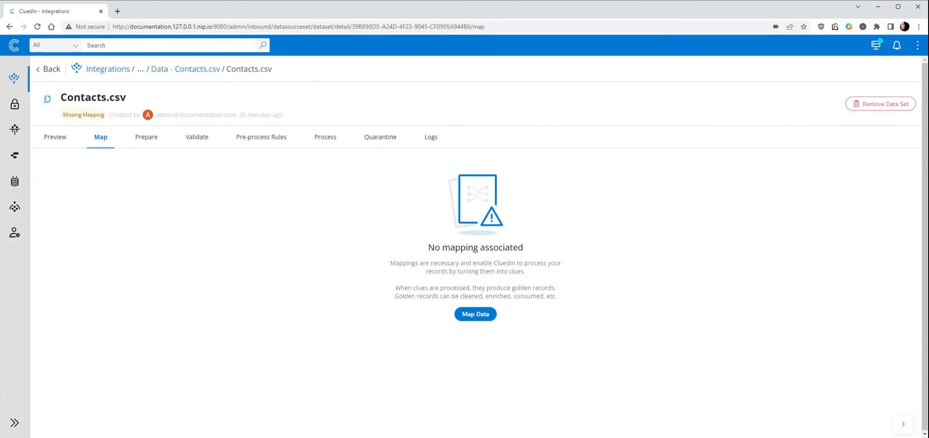
Start an auto mapping for Contacts.csv and create a new entity type named Contact for it.
left_click(483, 316)
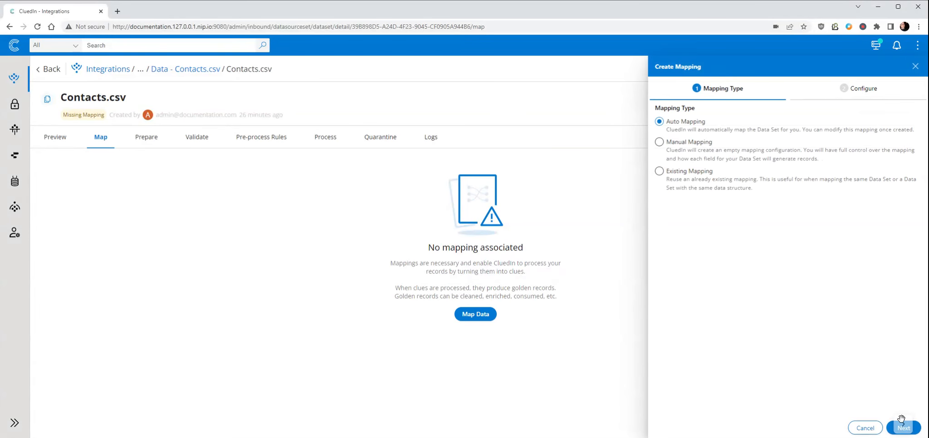
left_click(919, 430)
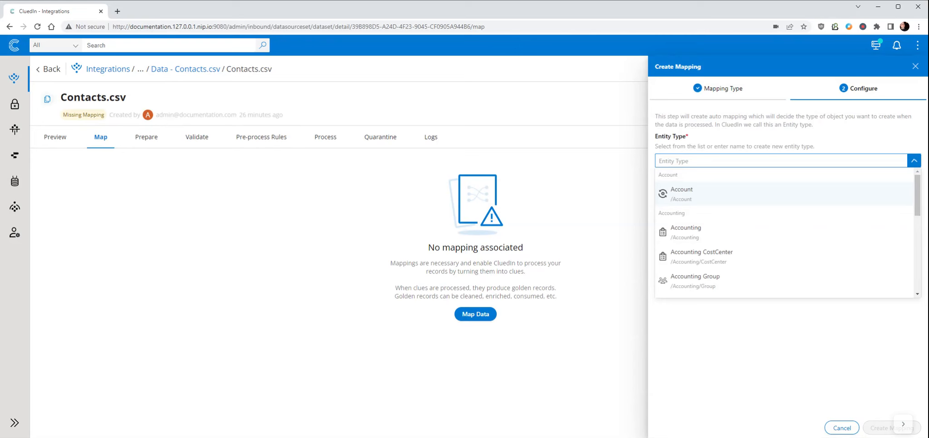
type("Contactc")
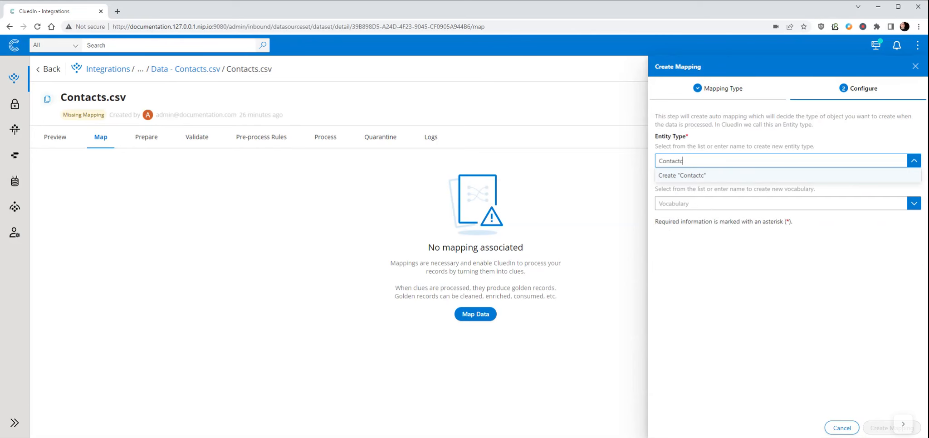
key("BackSpace")
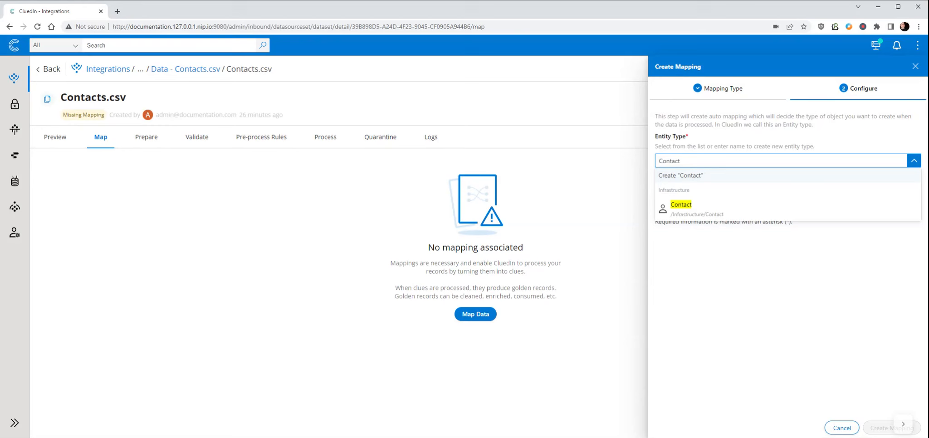
left_click(704, 179)
Search the icons for "ph" and assign the solid phone handset icon to the Contact entity type.
left_click(702, 263)
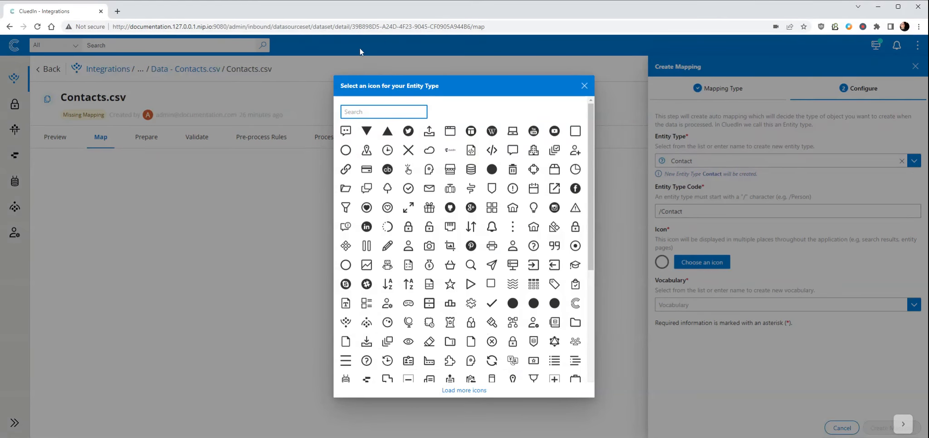
type("ph")
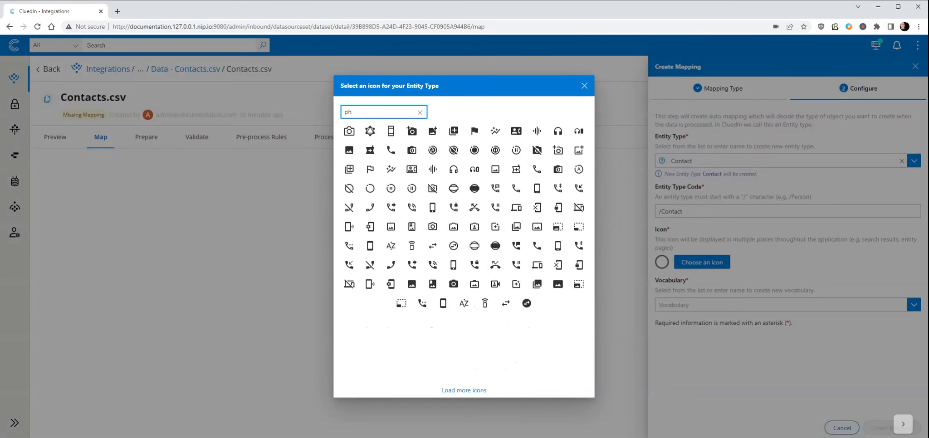
left_click(391, 150)
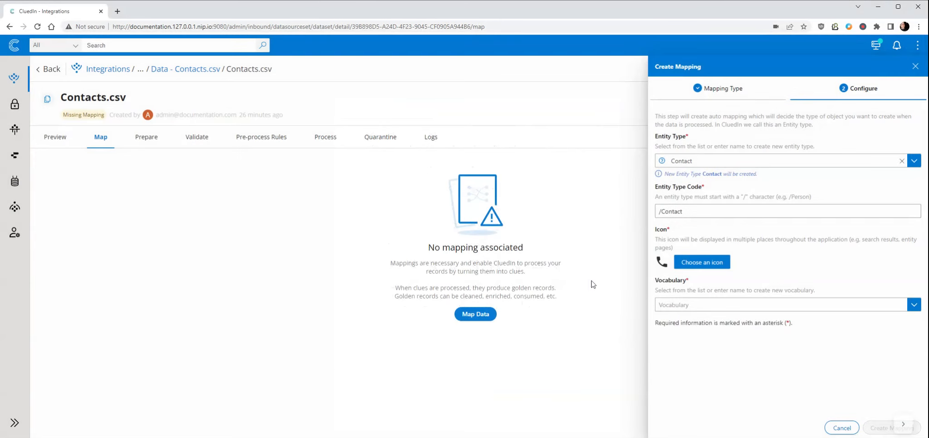
Add a new vocabulary named Contact and create the mapping with the proposed key prefix and fields.
left_click(690, 305)
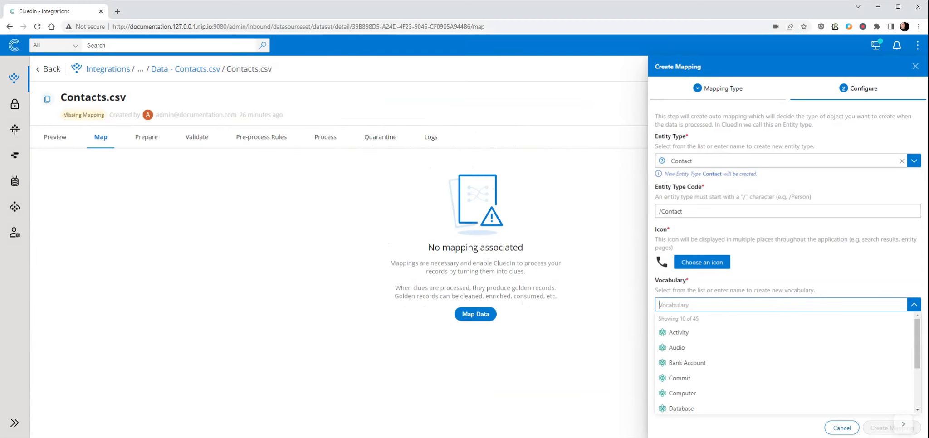
type("Contact")
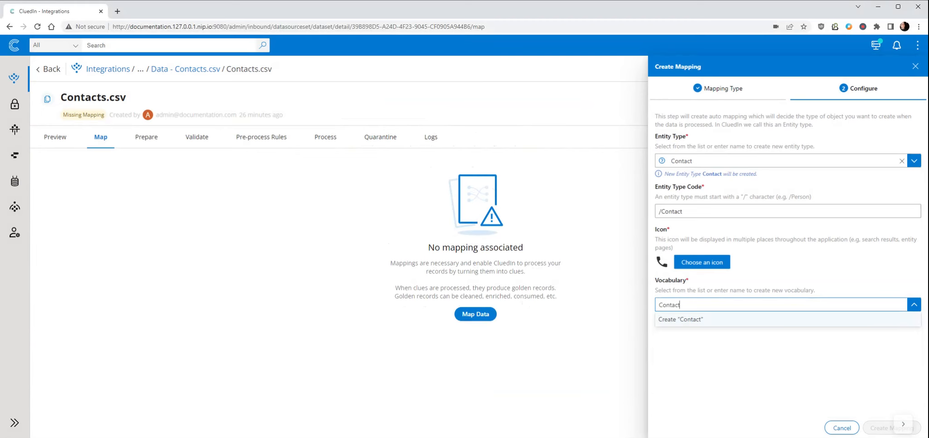
left_click(690, 320)
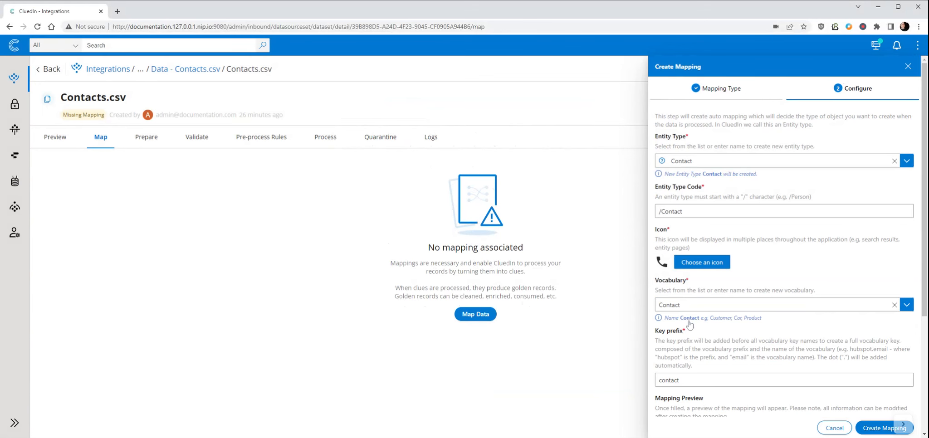
scroll(689, 324, "down", 4)
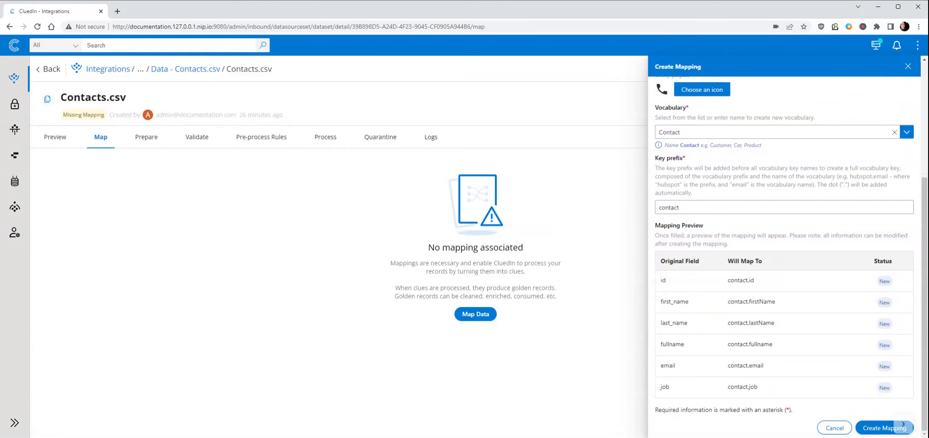
left_click(884, 429)
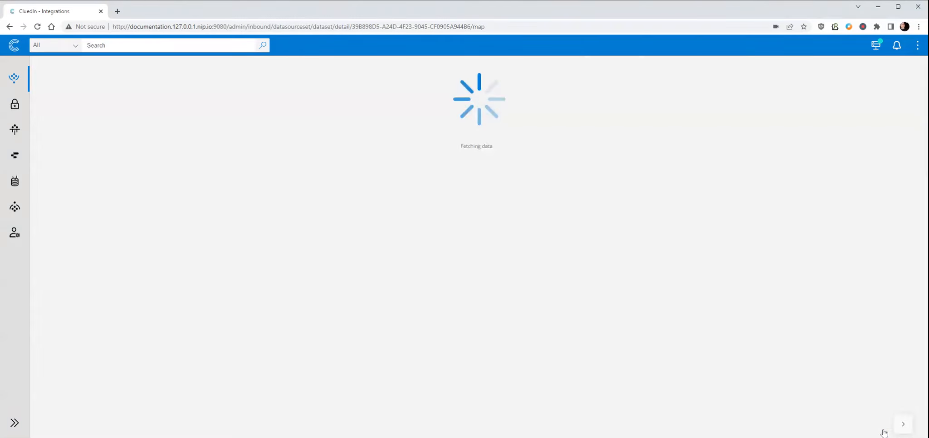
Examine which vocabulary keys of the new Contact mapping are used as codes.
scroll(784, 337, "down", 2)
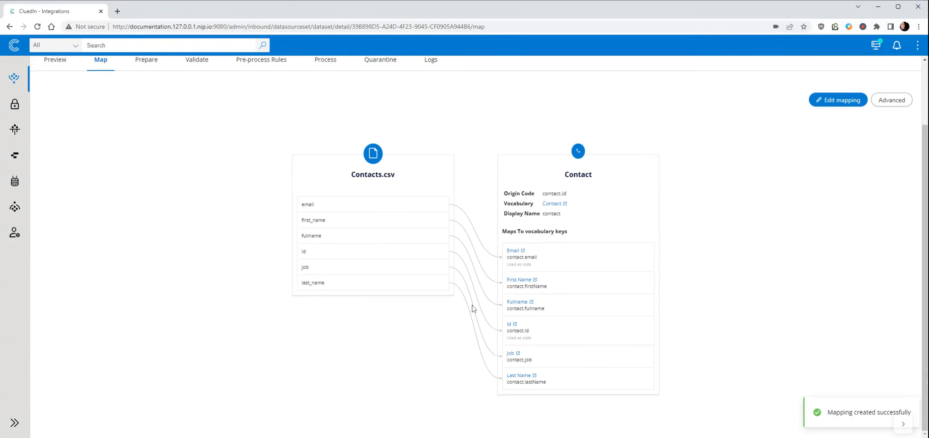
triple_click(519, 264)
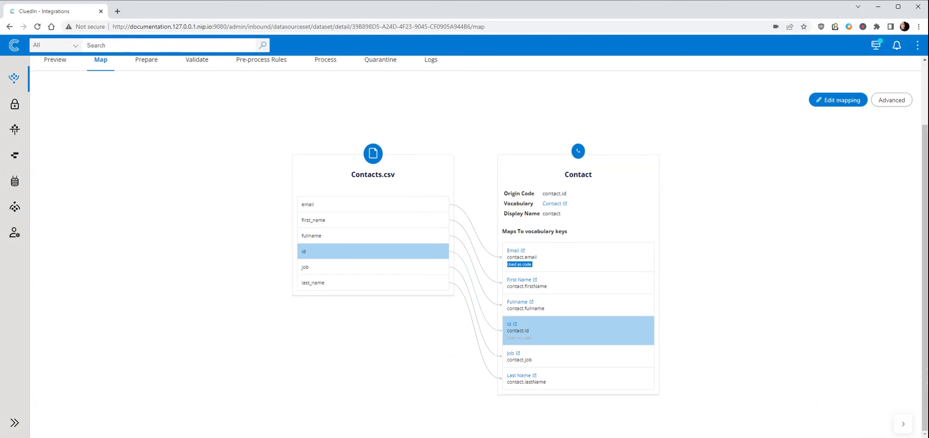
triple_click(519, 338)
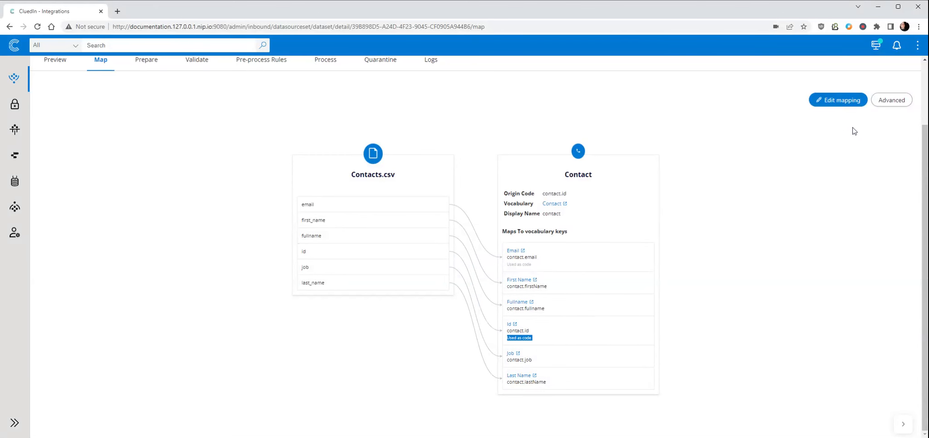
Edit the mapping's general entity details so that the entity name uses contact.fullname.
left_click(839, 99)
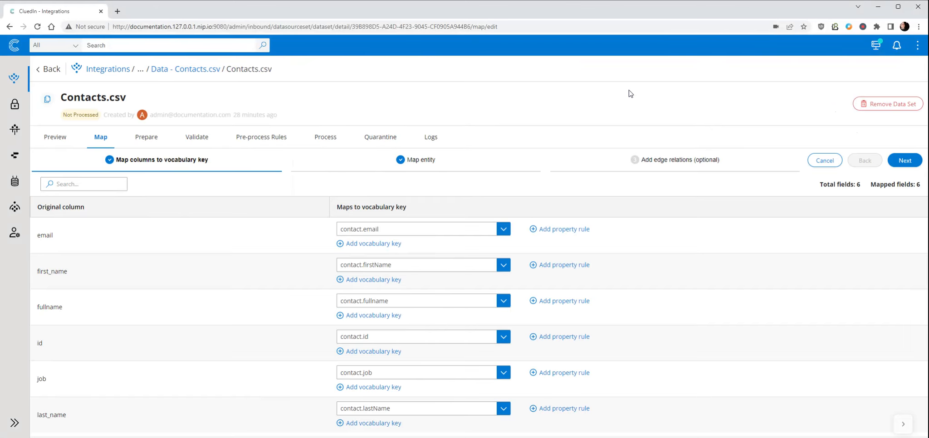
left_click(905, 161)
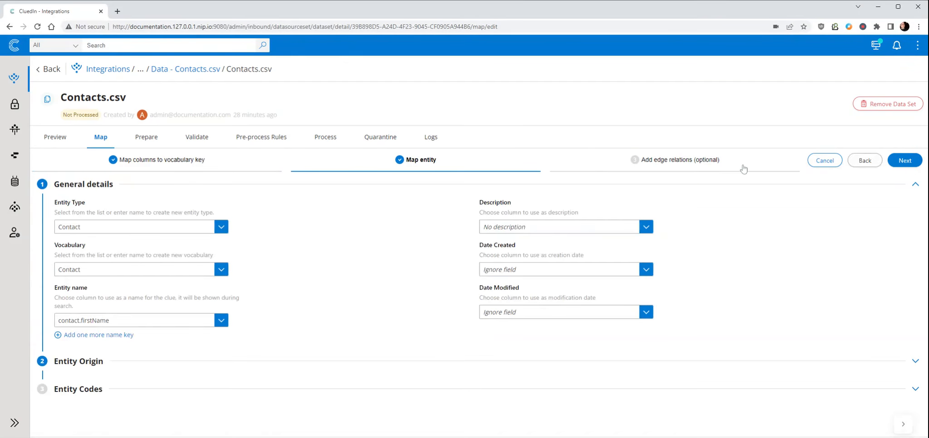
left_click(97, 323)
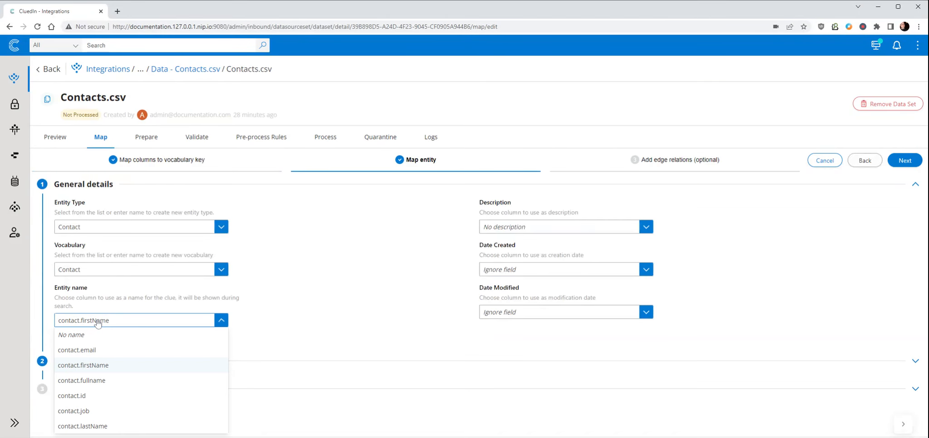
left_click(81, 381)
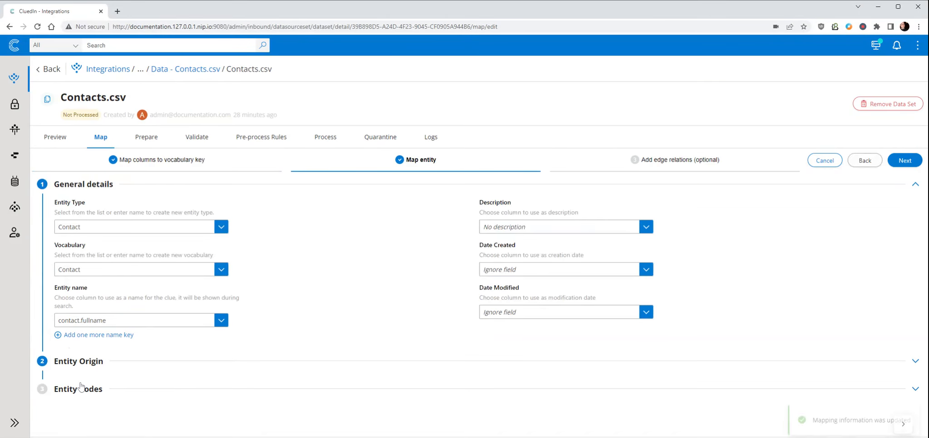
Review the entity origin and entity codes, and finish editing the mapping without adding edge relations.
left_click(93, 362)
scroll(91, 365, "down", 2)
left_click(73, 409)
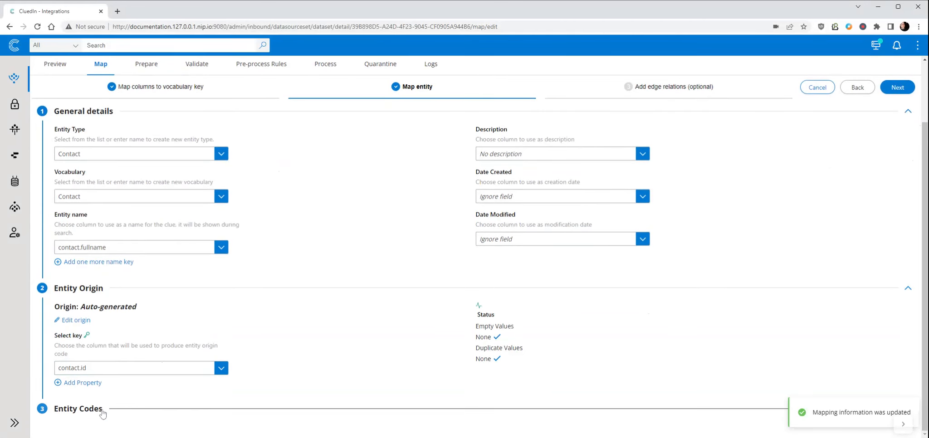
scroll(109, 399, "down", 3)
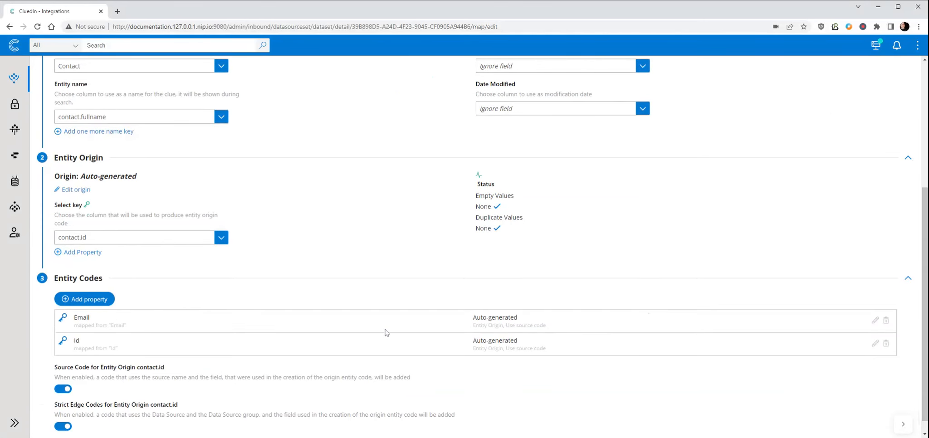
scroll(383, 330, "up", 5)
left_click(898, 161)
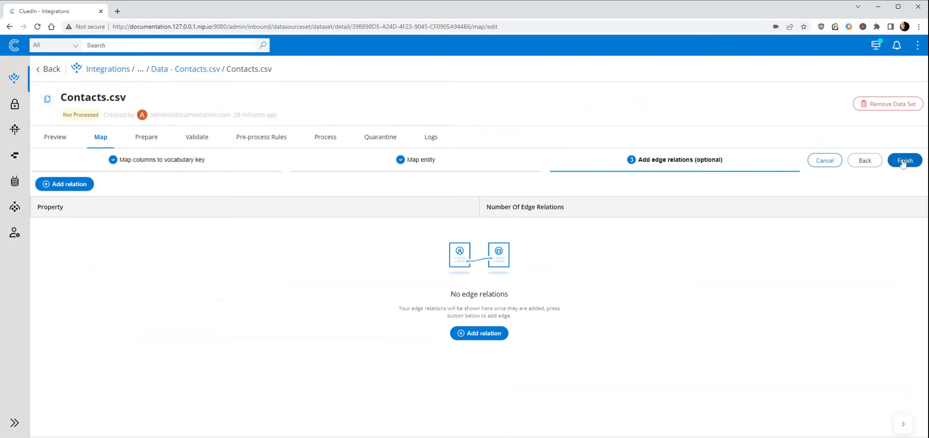
left_click(903, 161)
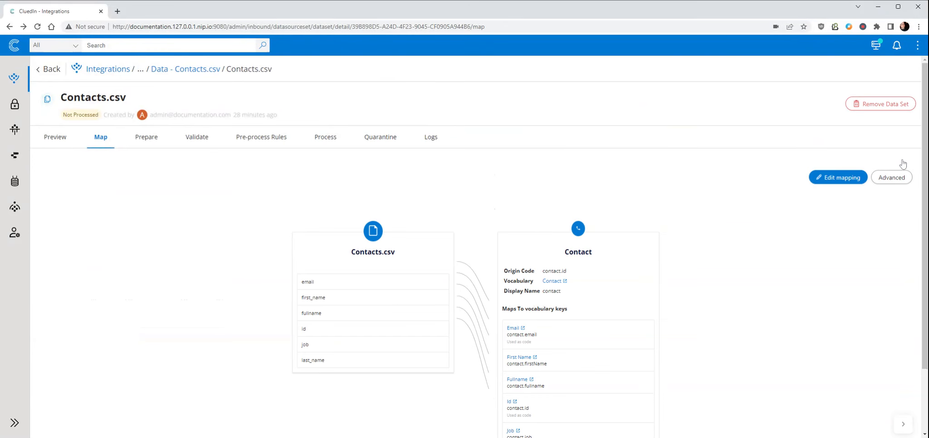
Process the Contacts.csv data set to push its clues into CluedIn, and check the processing stats.
left_click(328, 137)
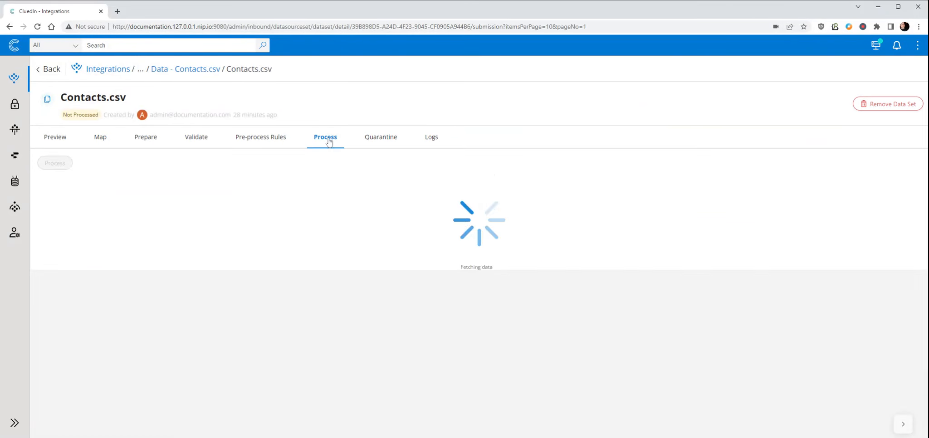
left_click(66, 165)
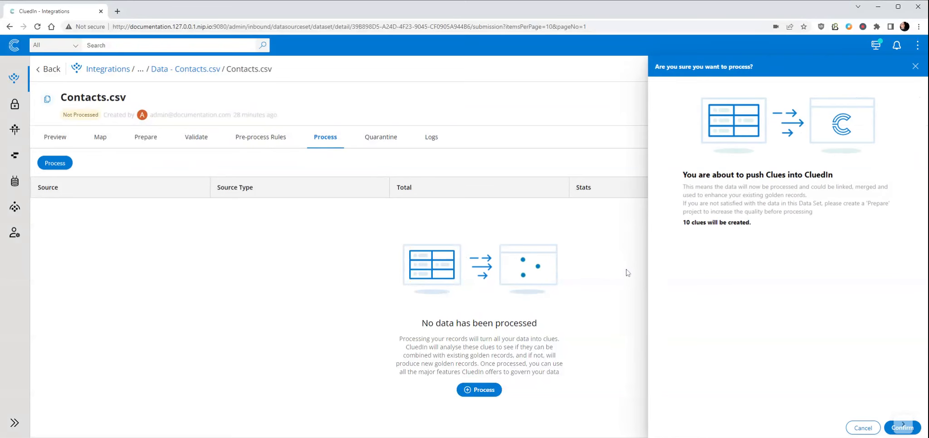
left_click_drag(669, 233, 792, 230)
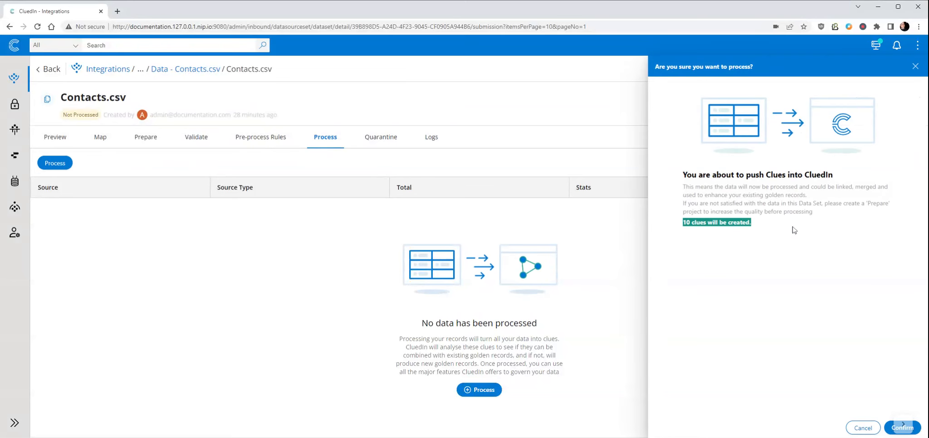
left_click(903, 426)
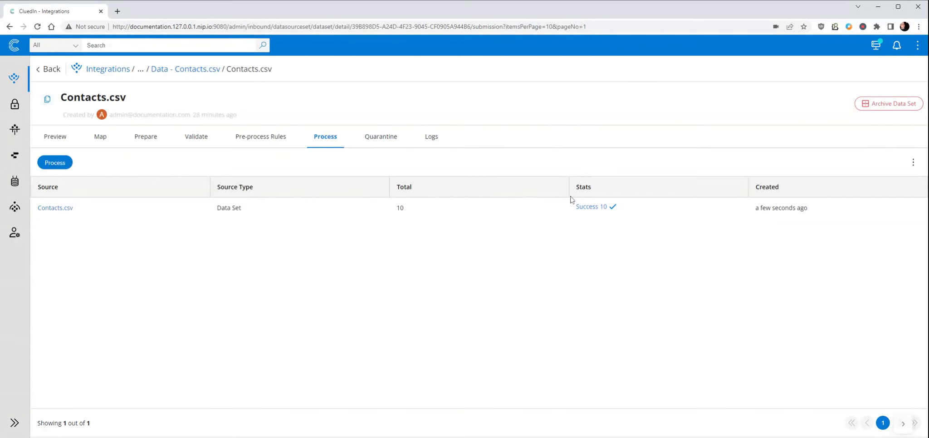
left_click_drag(573, 207, 659, 215)
Open the mapping view of the ContactsAddLater.csv data set from the Data group of the data sources.
left_click(11, 47)
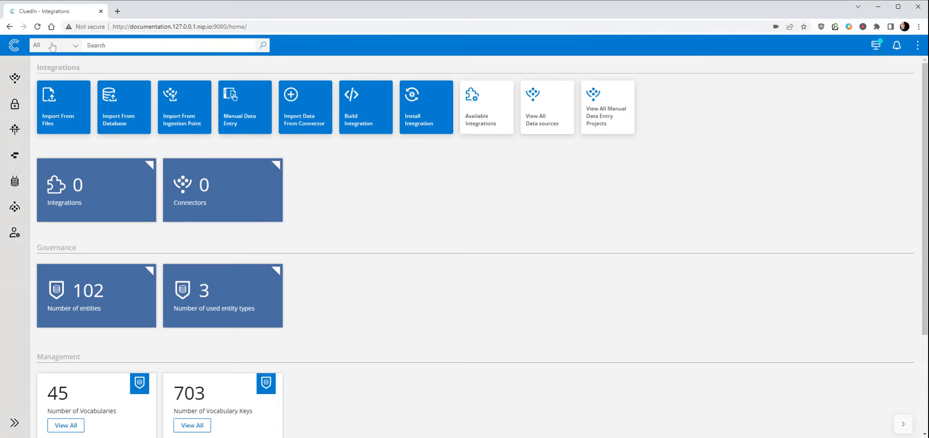
left_click(536, 110)
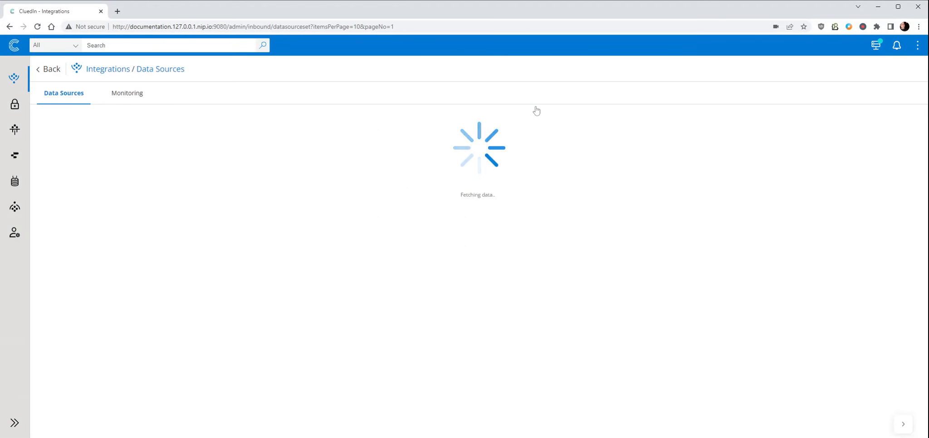
left_click(41, 213)
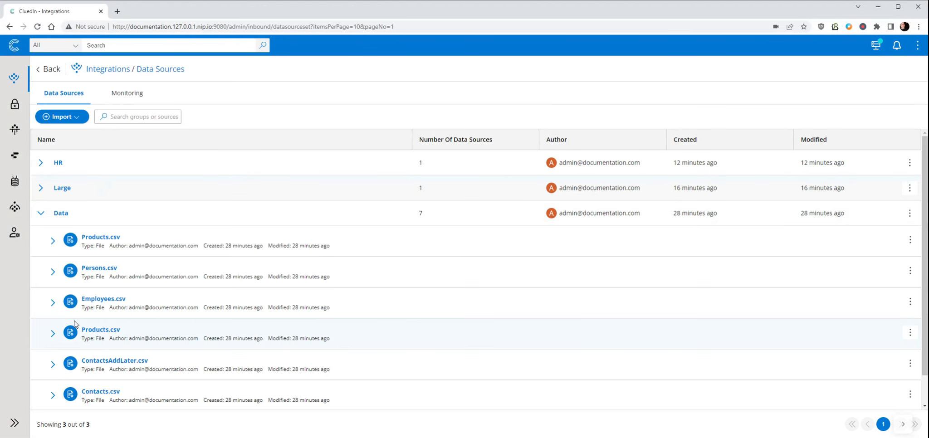
scroll(123, 336, "down", 1)
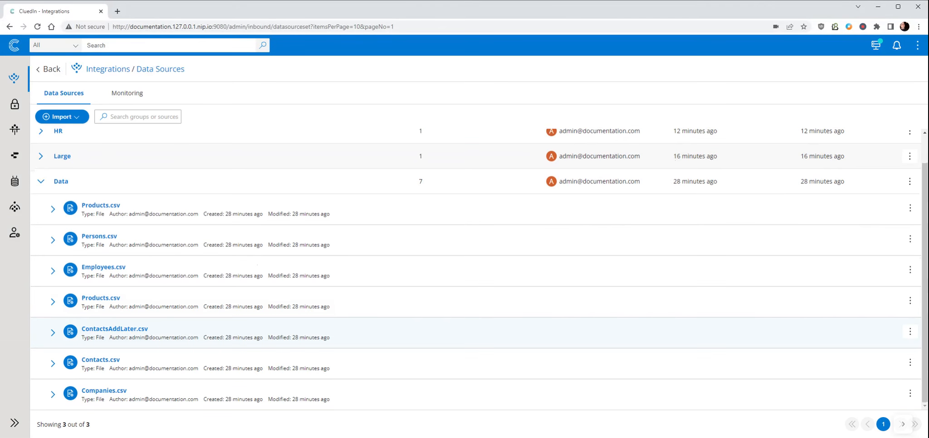
left_click(129, 331)
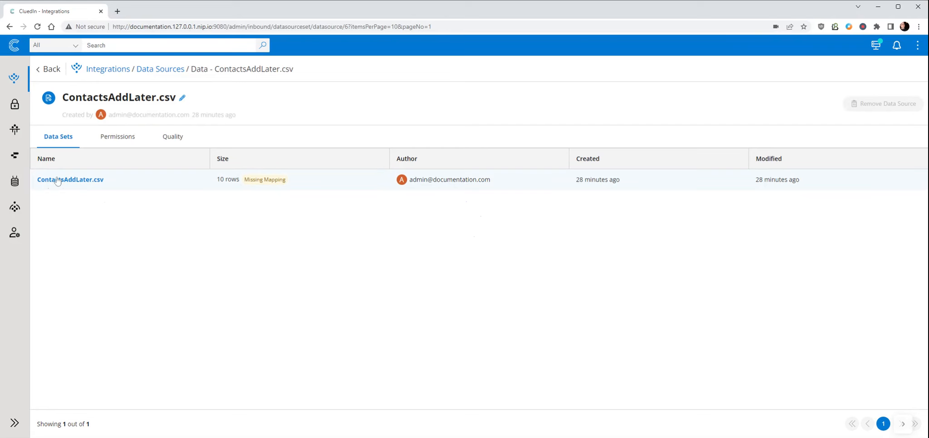
left_click(275, 180)
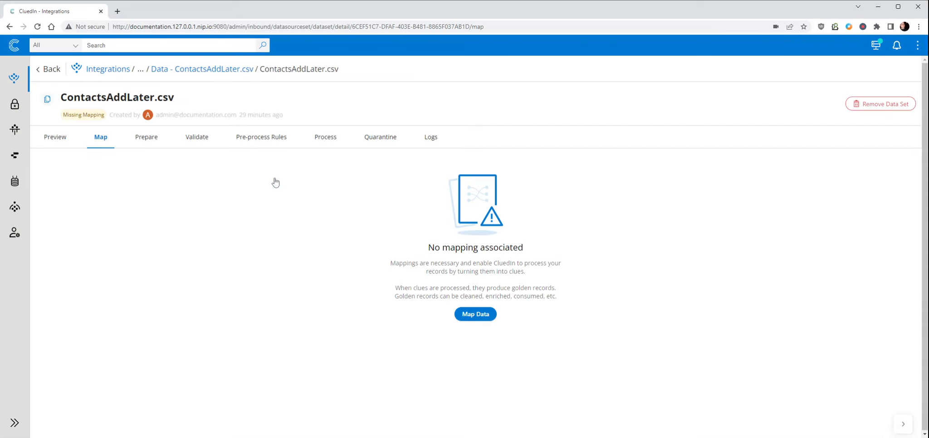
Create a mapping for ContactsAddLater.csv by reusing the existing mapping auto-generated for Contacts.csv, with Contacts.csv as the base data set.
left_click(486, 317)
left_click(701, 181)
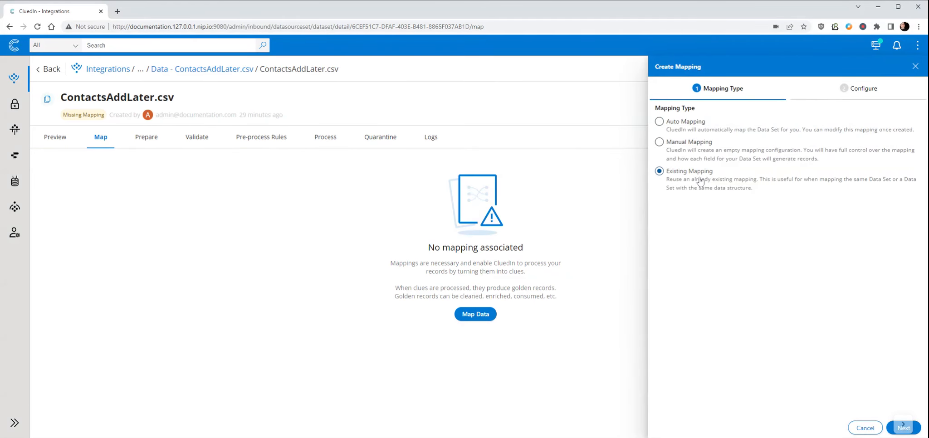
left_click(920, 430)
left_click(915, 133)
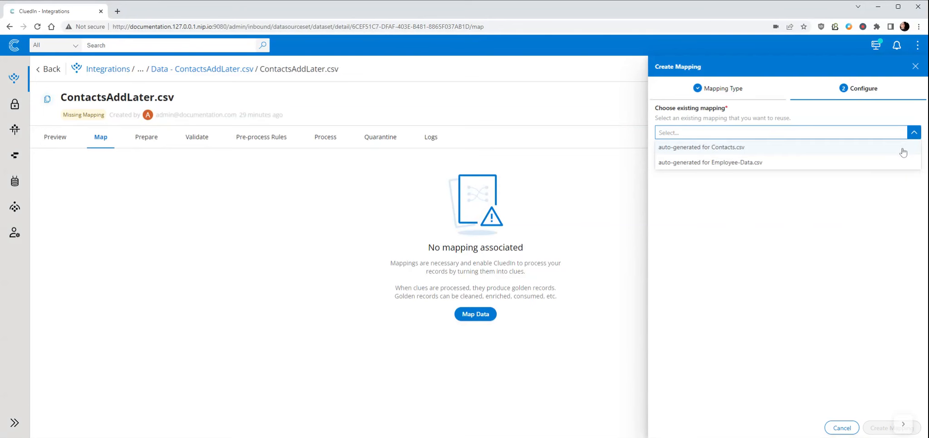
left_click(904, 152)
left_click(811, 178)
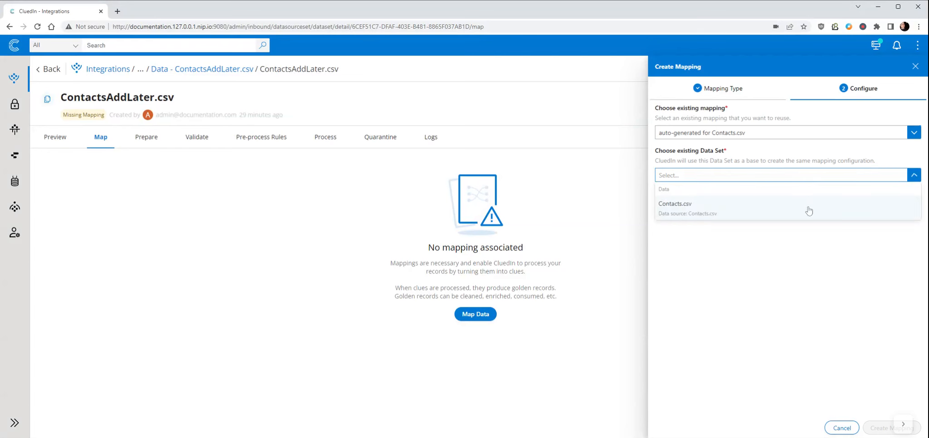
left_click(808, 207)
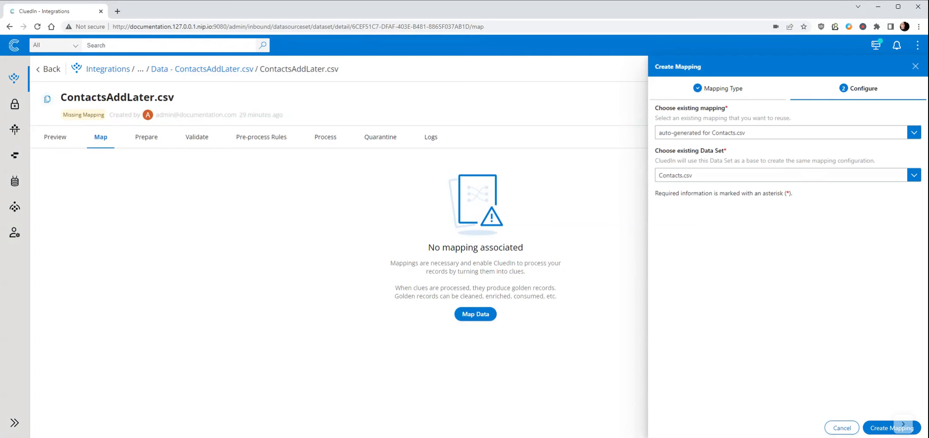
left_click(882, 430)
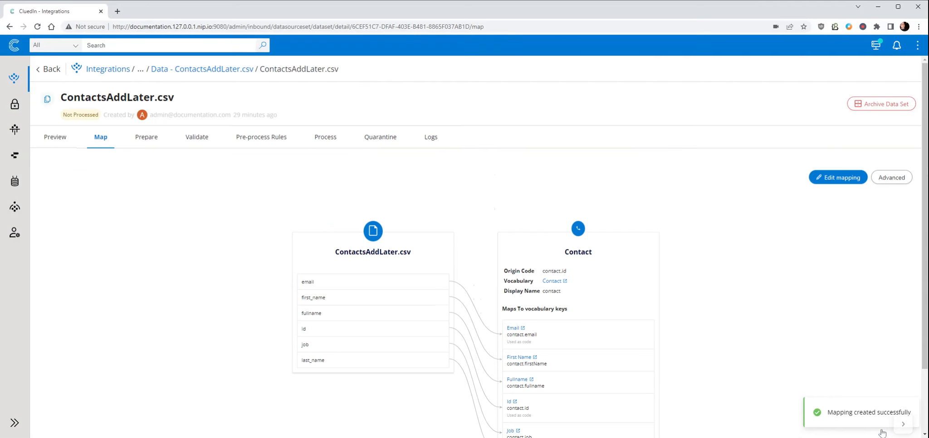
scroll(719, 354, "down", 2)
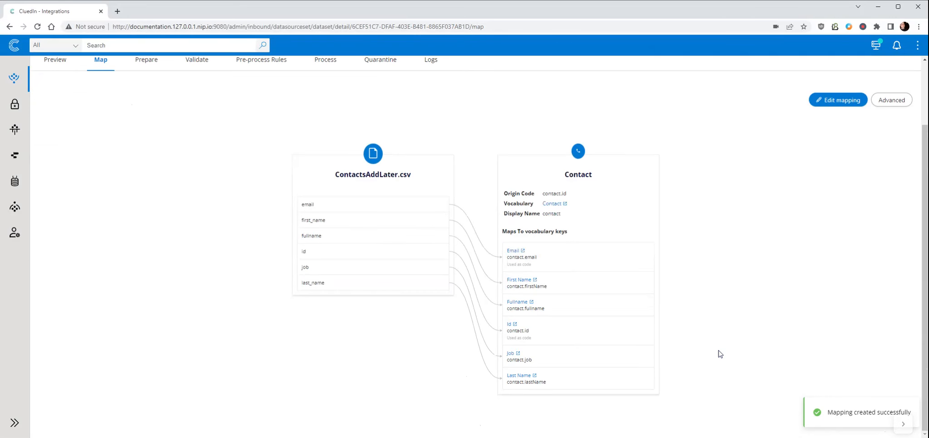